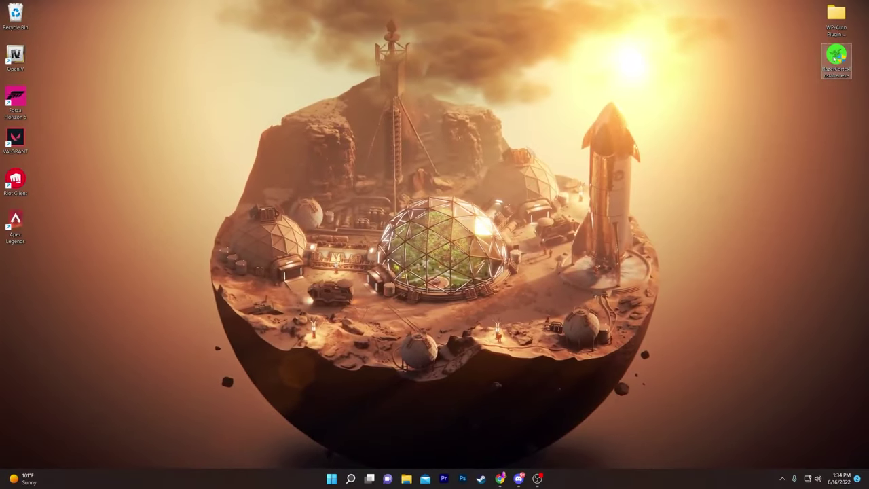
Move the RazerCortex installer icon from the desktop's top-right to its upper-left area.
drag(836, 56, 203, 55)
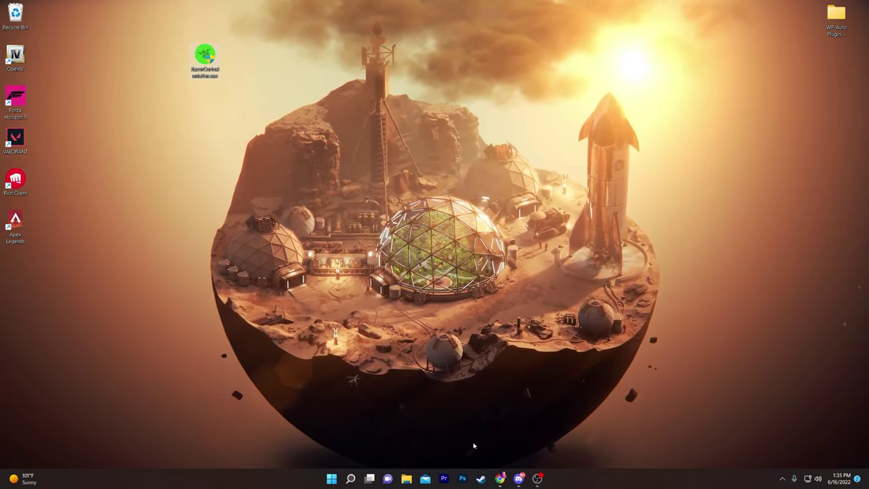
Bring up the UPTO Packs website in Chrome and browse its posts.
click(499, 478)
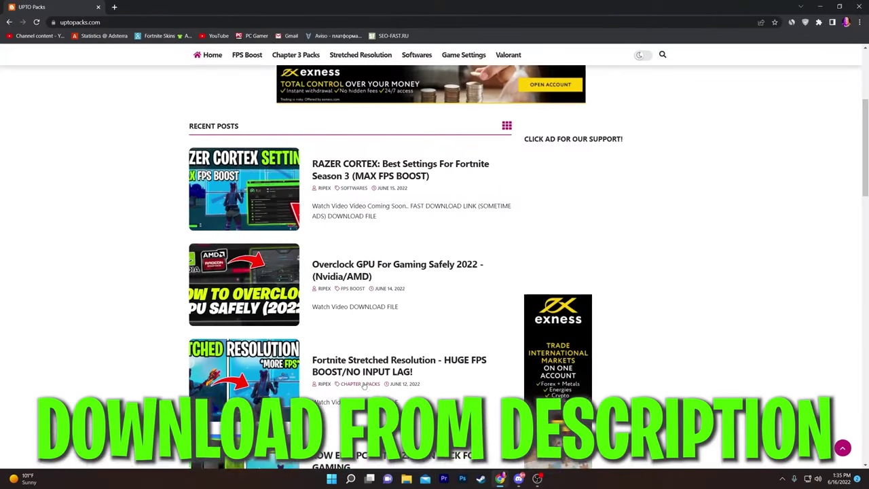
scroll(425, 197, up, 4)
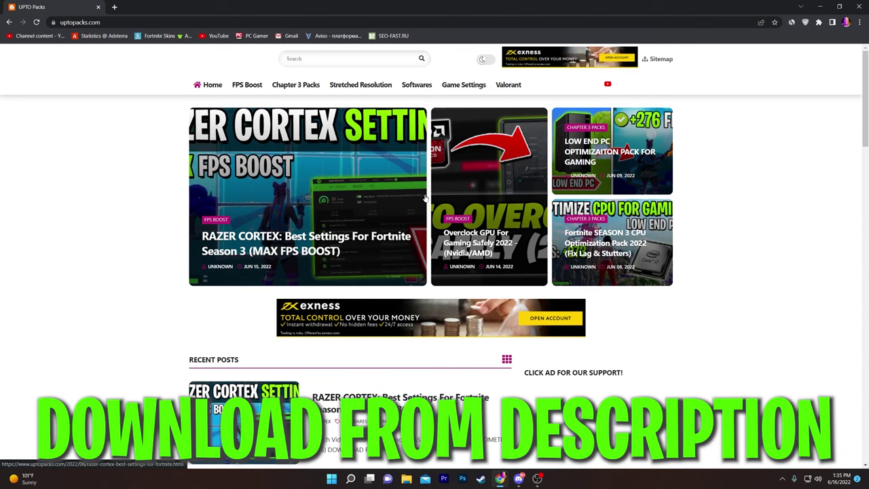
scroll(425, 197, down, 3)
scroll(407, 224, up, 3)
scroll(264, 338, down, 2)
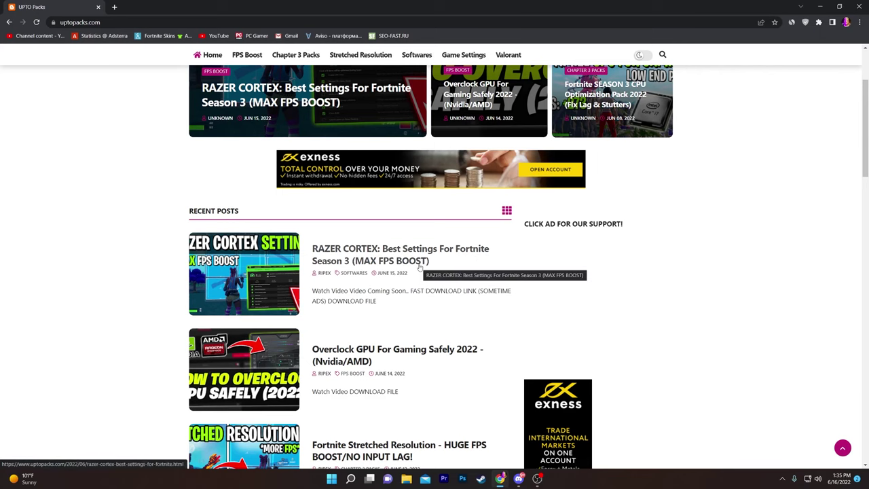
scroll(373, 238, up, 1)
scroll(373, 238, up, 3)
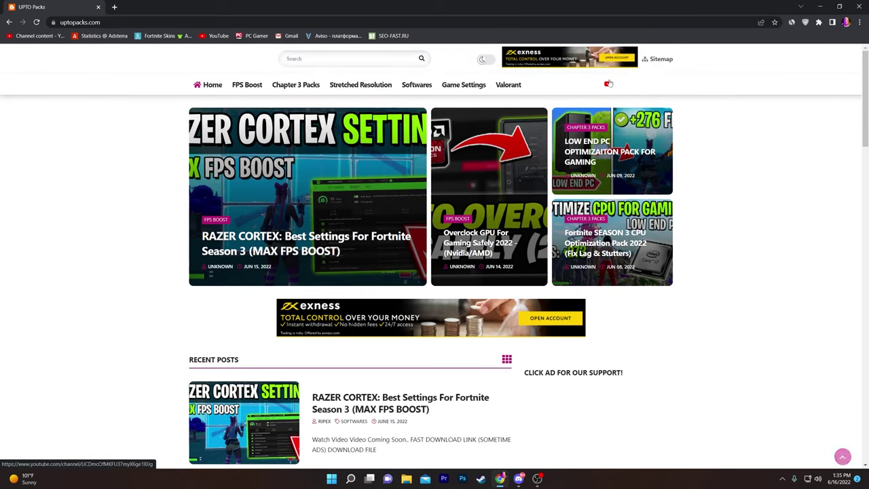
scroll(294, 229, down, 3)
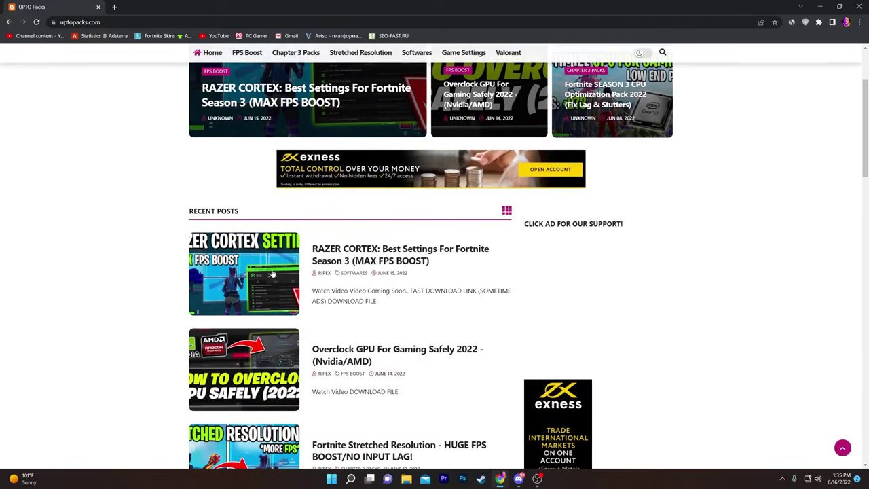
Open the Razer Cortex best settings for Fortnite post and download its installer.
click(233, 270)
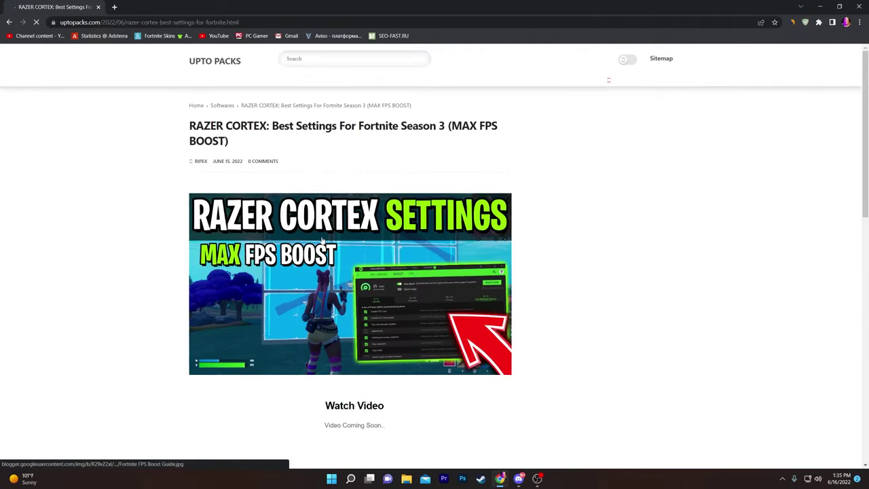
scroll(338, 234, down, 4)
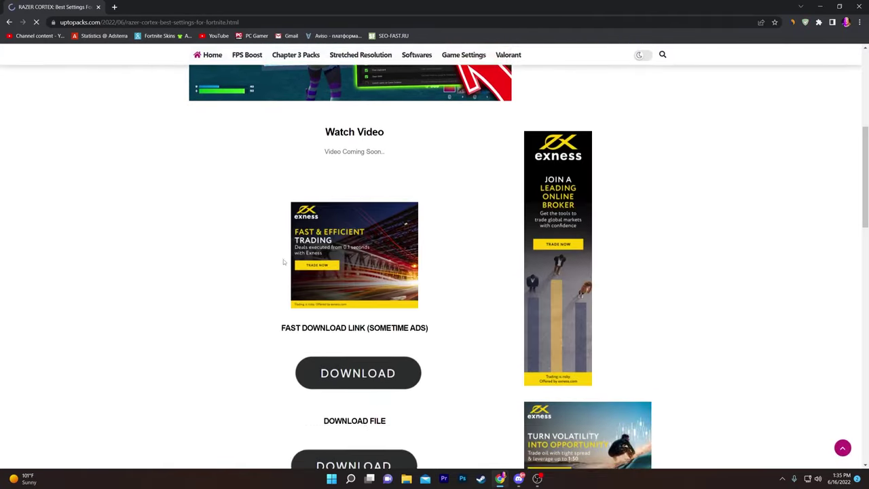
scroll(276, 217, down, 2)
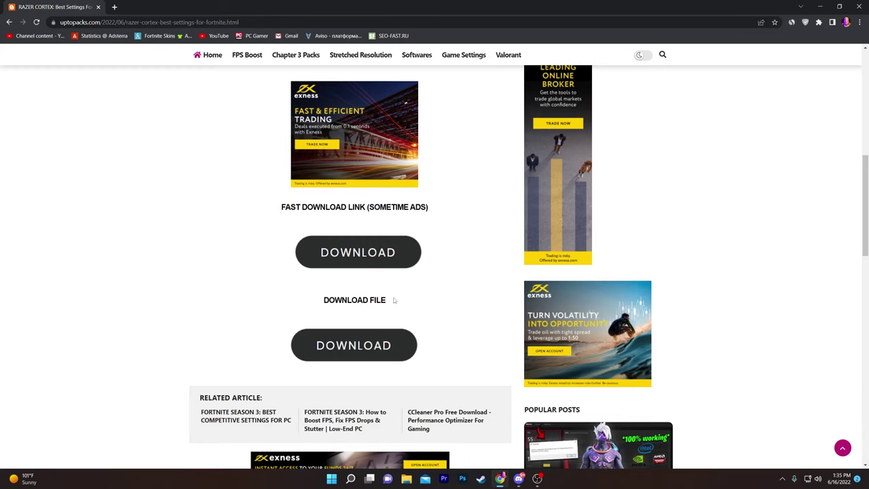
click(354, 347)
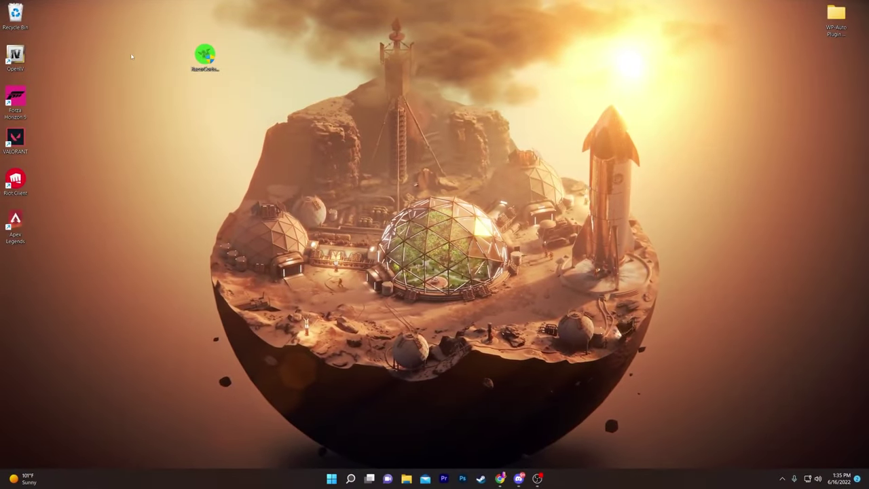
Move the installer to the desktop's right side, then install only Razer Cortex and launch it.
drag(202, 57, 588, 100)
mouse_move(735, 146)
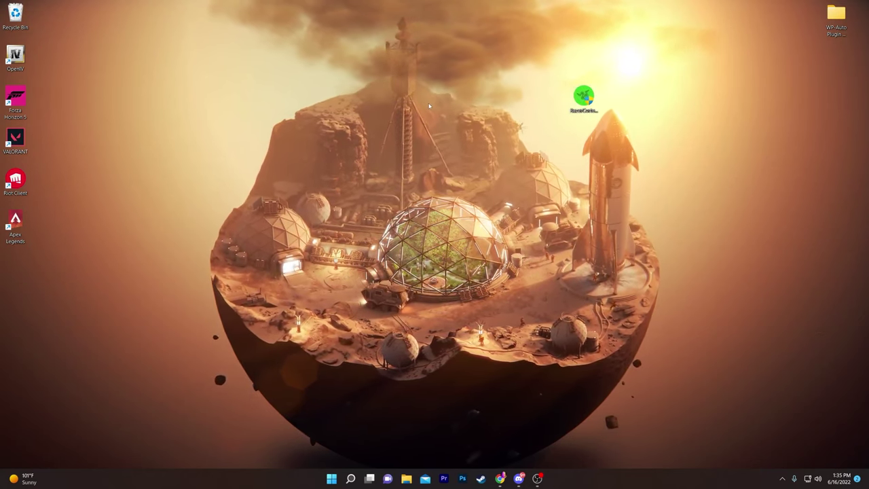
click(442, 263)
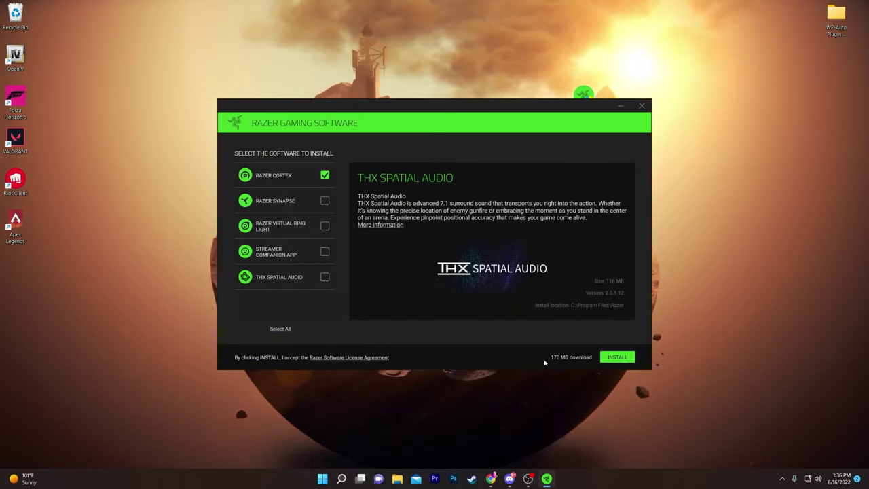
click(625, 360)
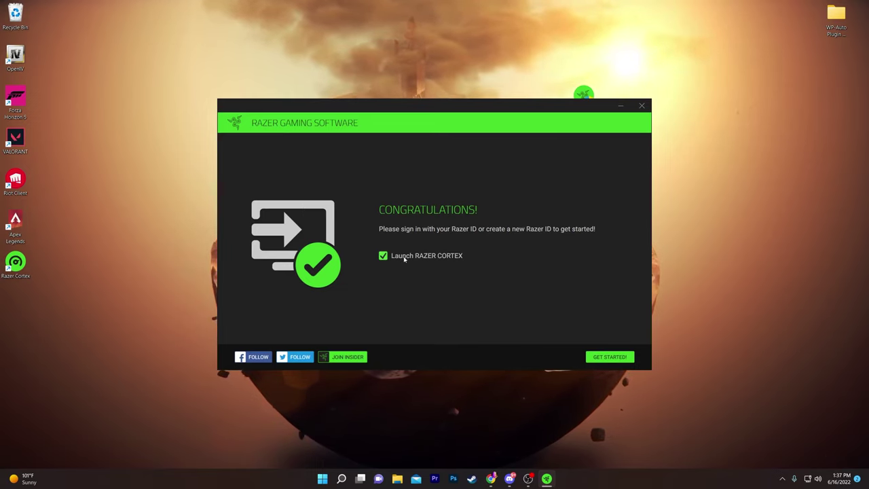
click(609, 357)
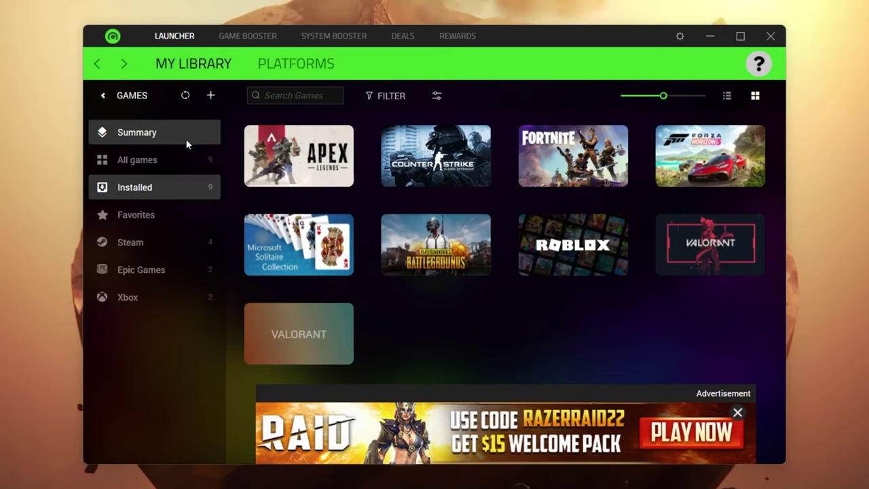
In Game Booster, enable and confirm the explorer.exe and Launch game on Game Desktop options.
click(228, 39)
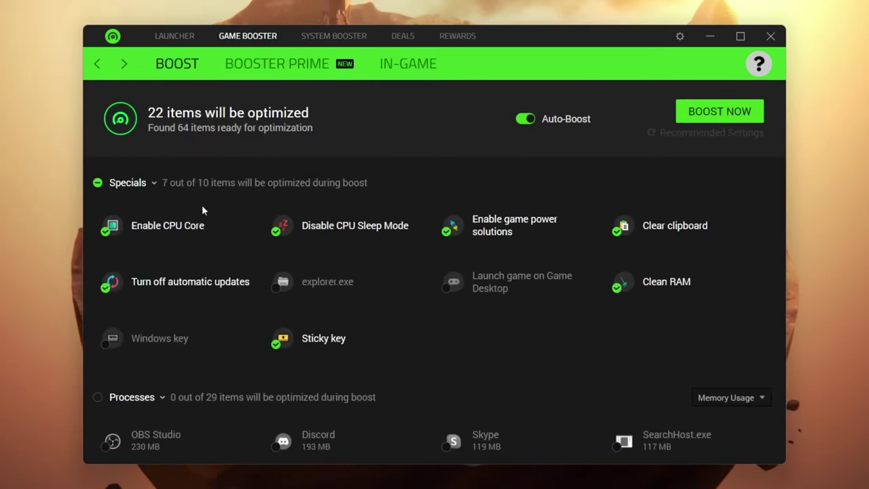
scroll(640, 185, down, 2)
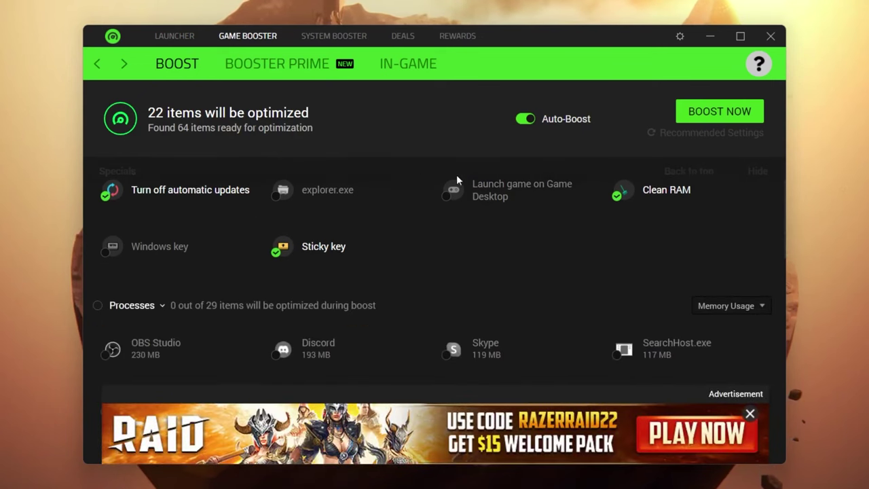
scroll(240, 187, up, 2)
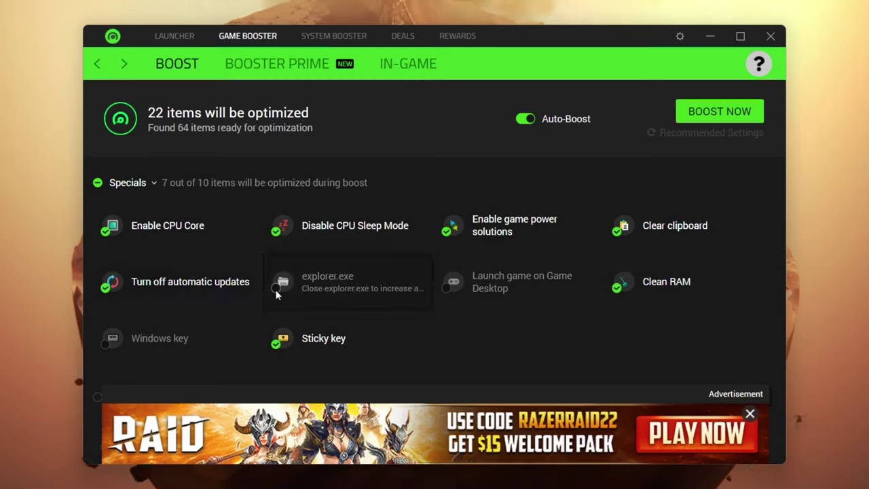
click(275, 289)
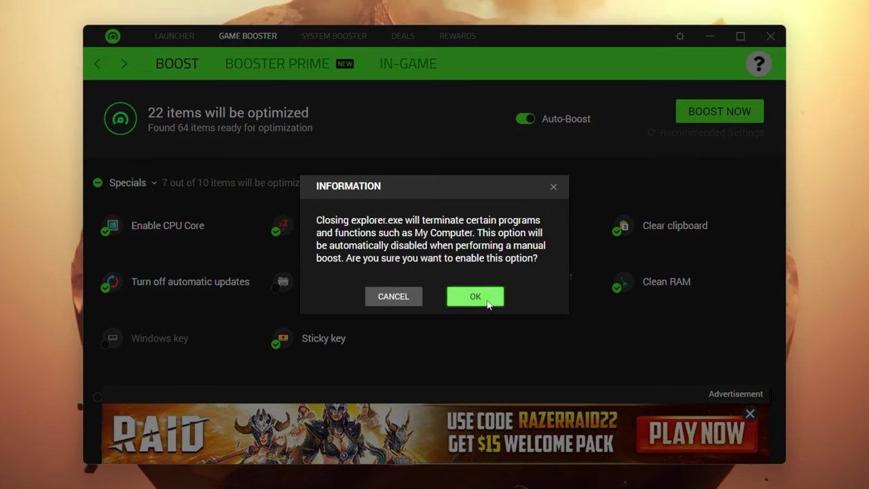
click(481, 299)
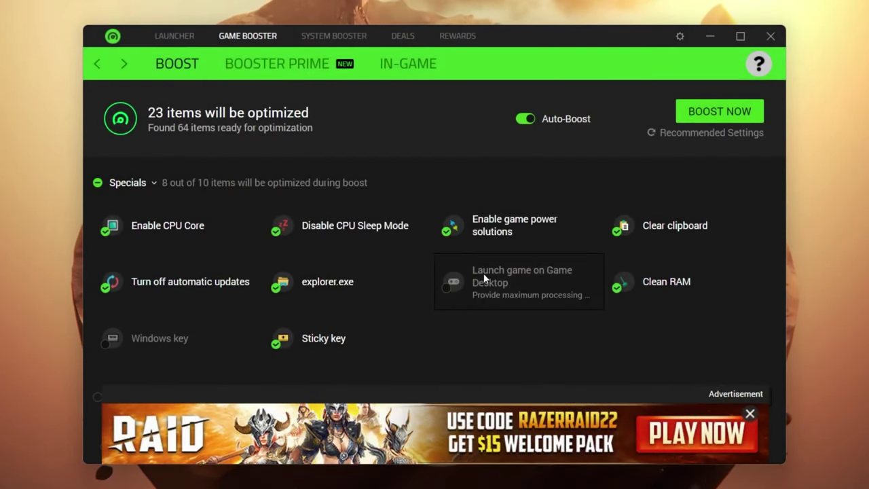
click(444, 289)
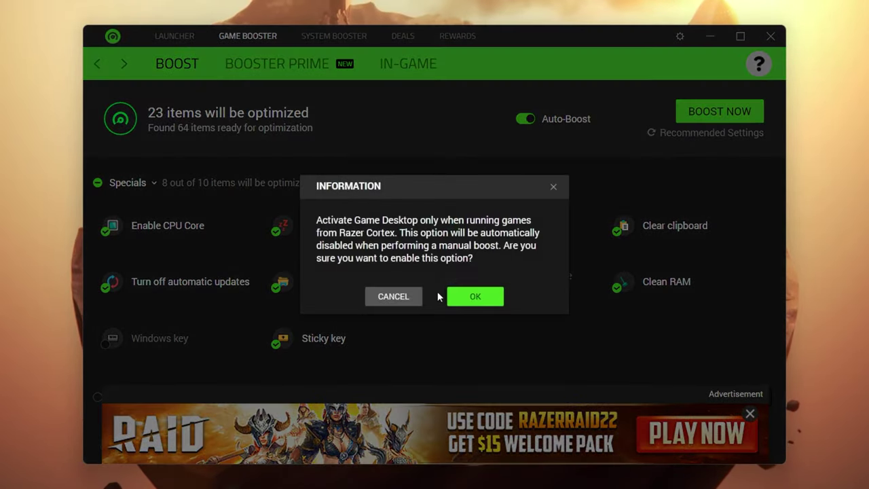
click(473, 295)
scroll(295, 281, down, 3)
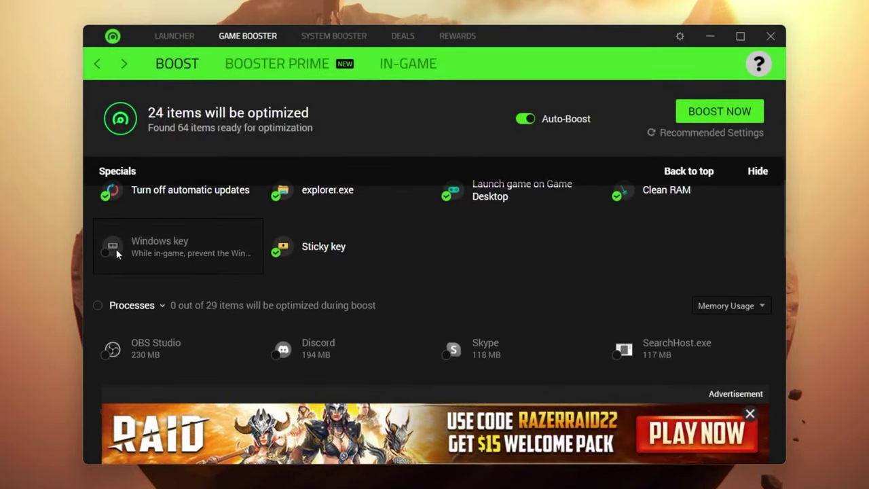
scroll(199, 256, up, 3)
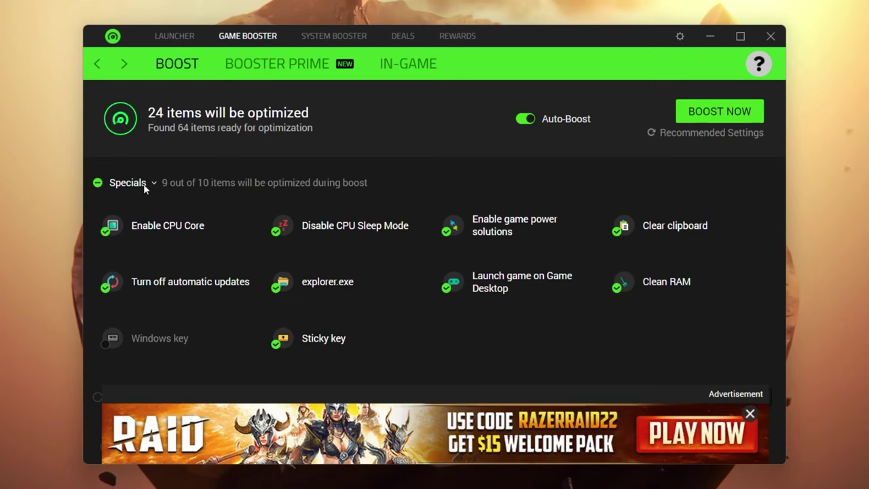
scroll(142, 193, down, 3)
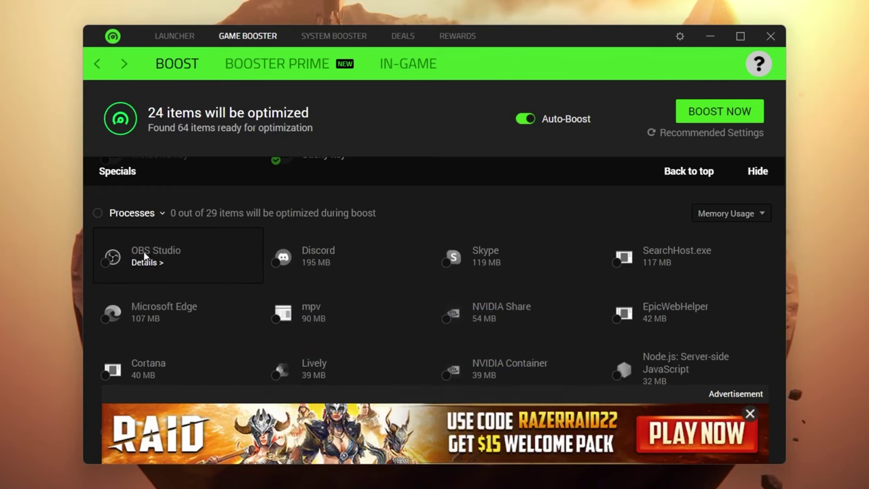
Add the Discord, Skype, Microsoft Edge and Lively processes to the boost.
click(277, 263)
click(448, 261)
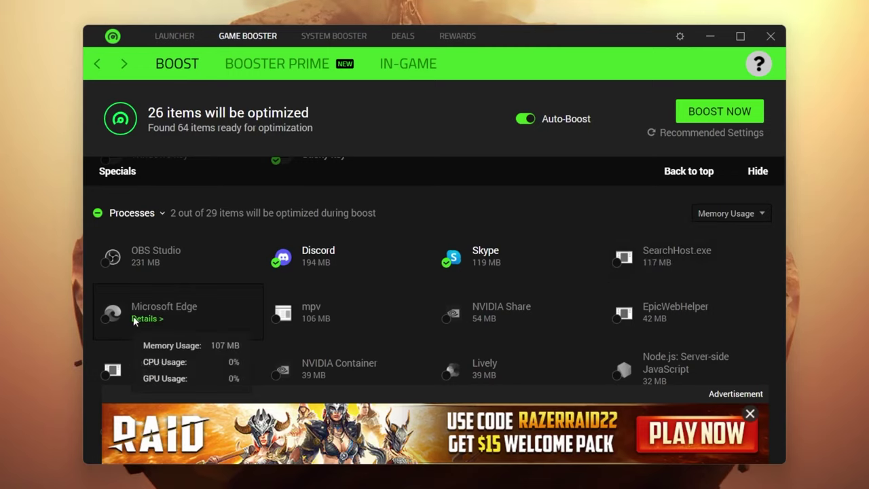
click(105, 320)
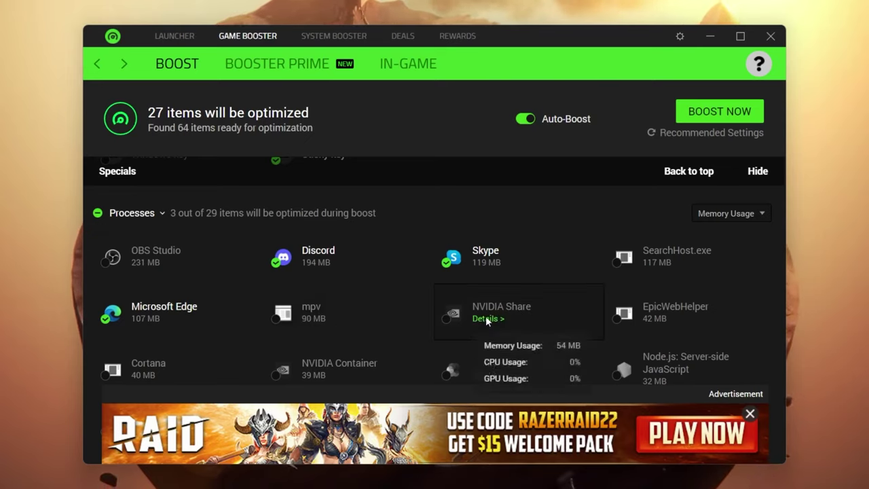
scroll(472, 288, down, 1)
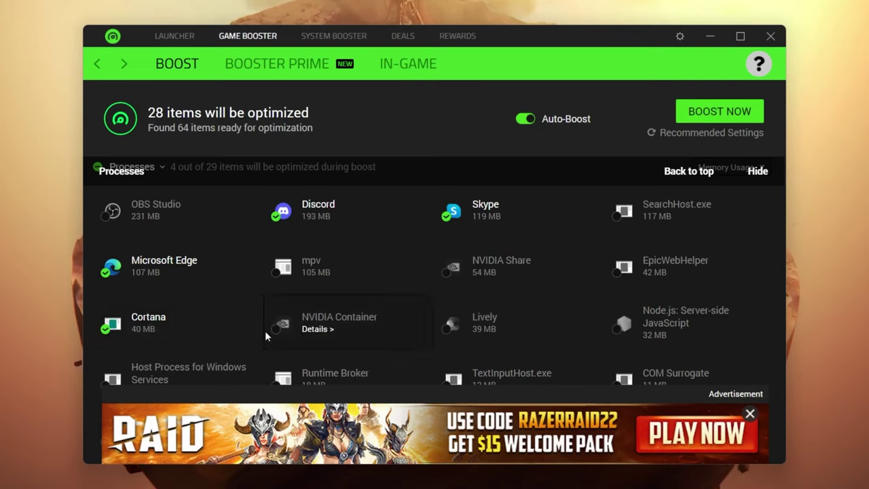
mouse_move(350, 330)
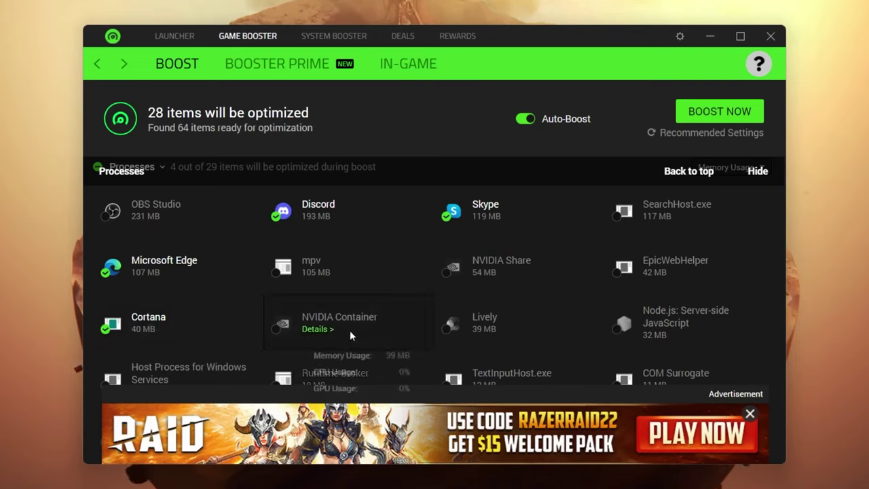
click(467, 328)
Add Runtime Broker and Adobe IPC Broker to the boost, reaching 31 items.
scroll(645, 299, down, 1)
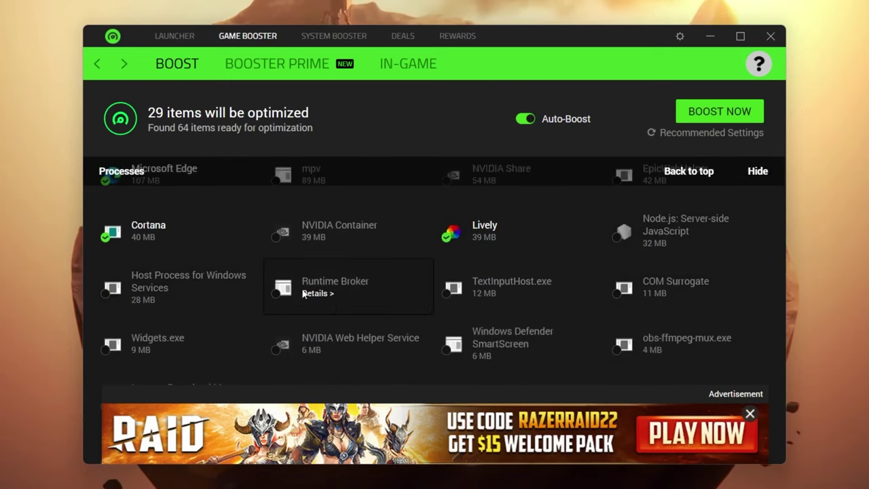
mouse_move(344, 293)
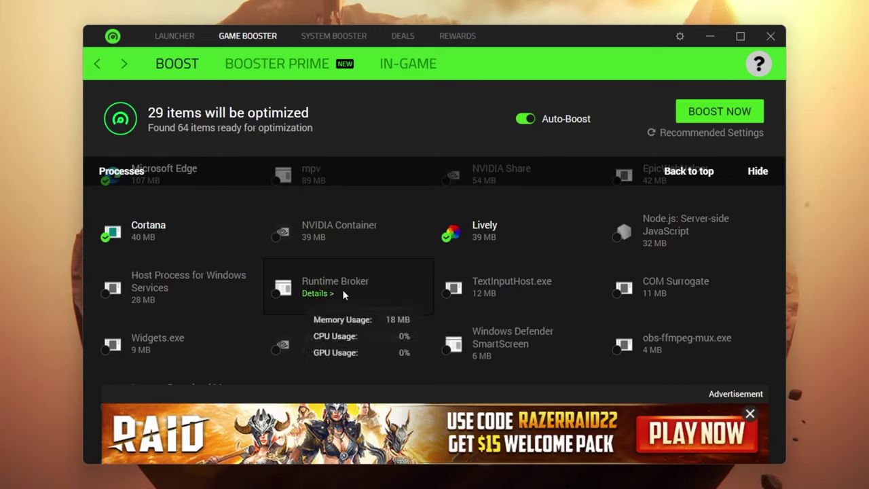
click(276, 292)
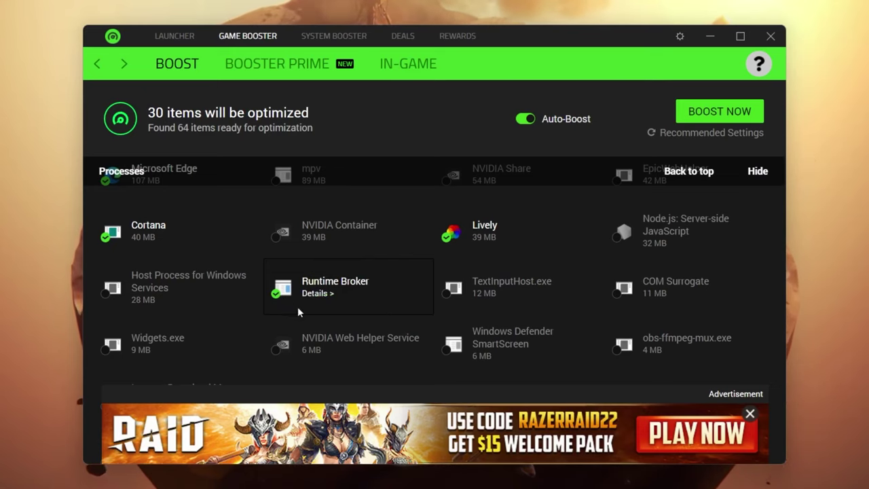
scroll(306, 292, down, 1)
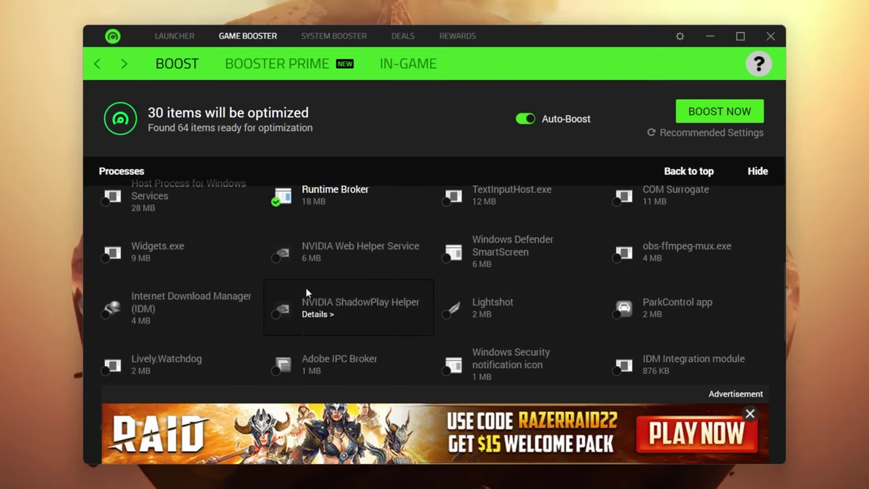
scroll(305, 292, down, 1)
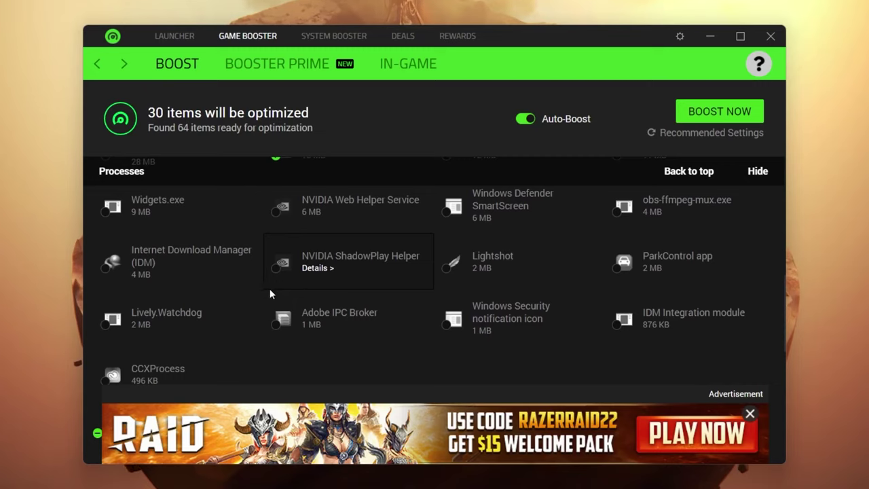
mouse_move(700, 333)
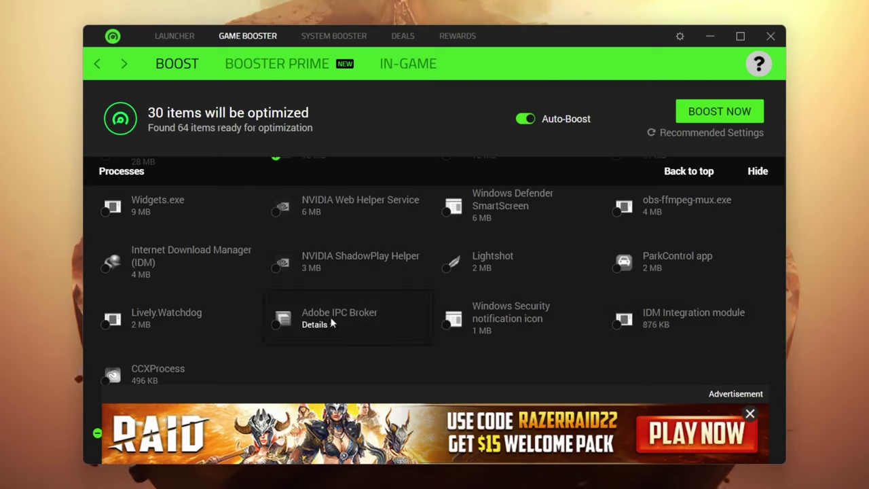
click(299, 325)
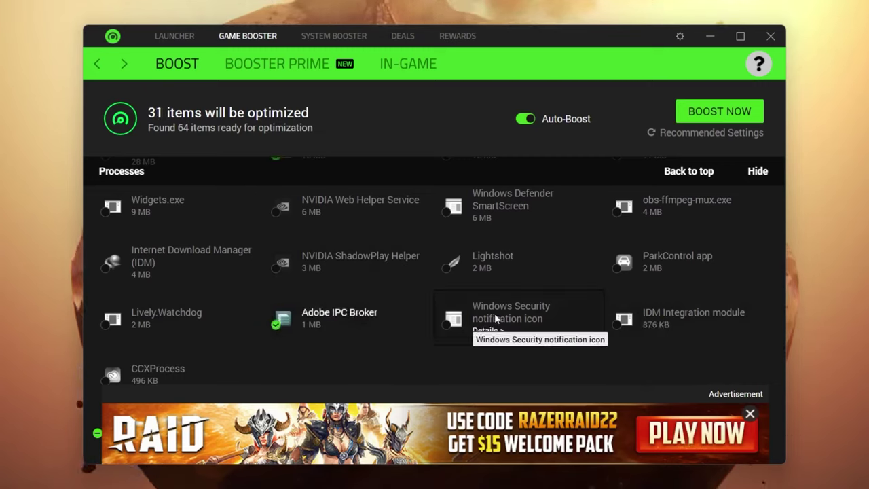
scroll(475, 285, down, 3)
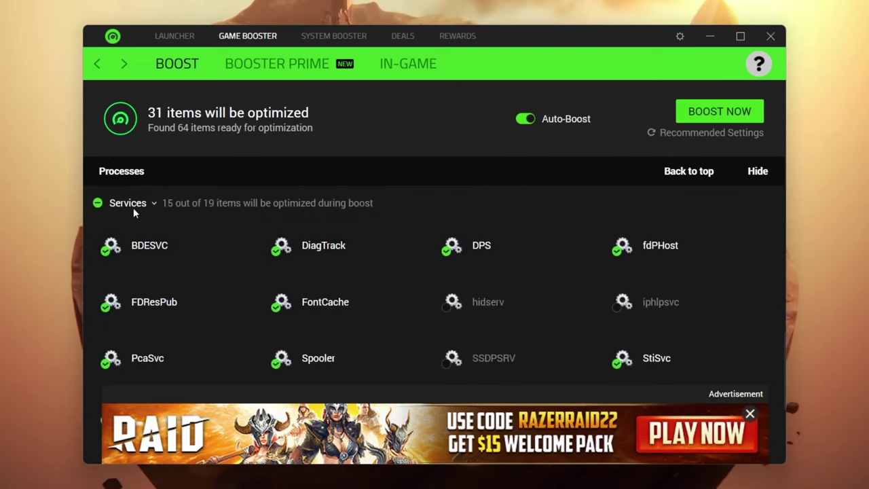
scroll(381, 266, down, 3)
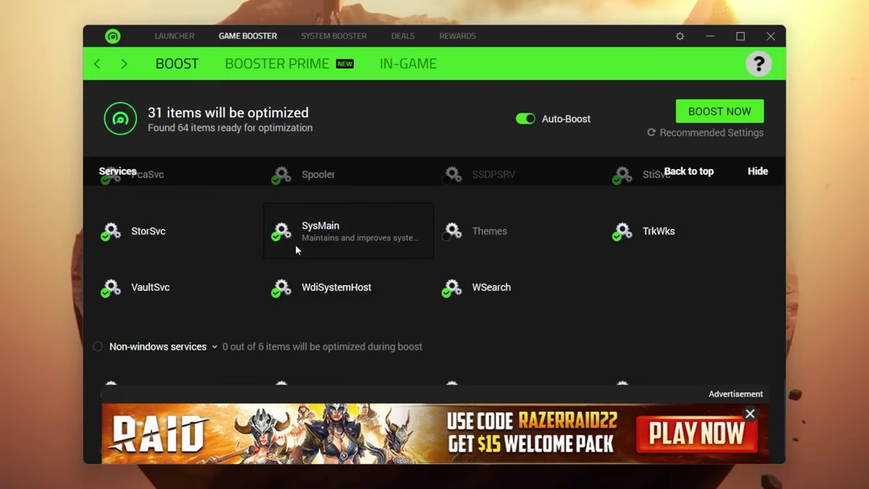
scroll(345, 252, down, 1)
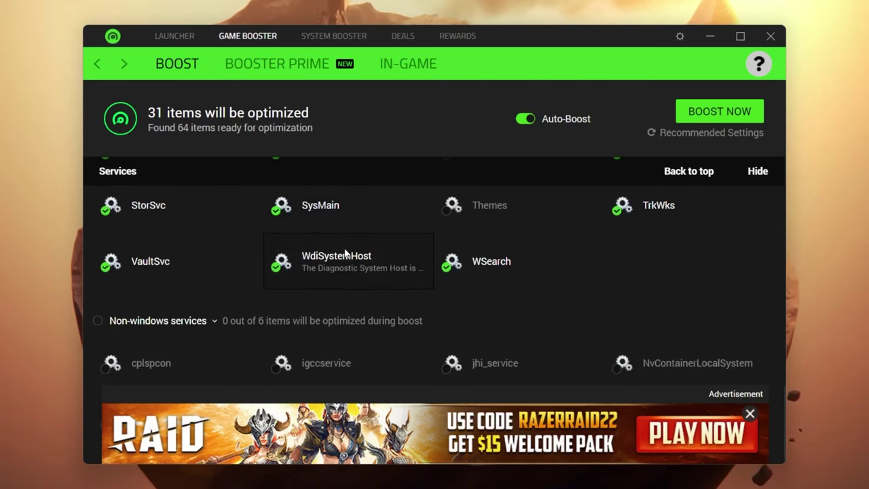
scroll(264, 270, up, 10)
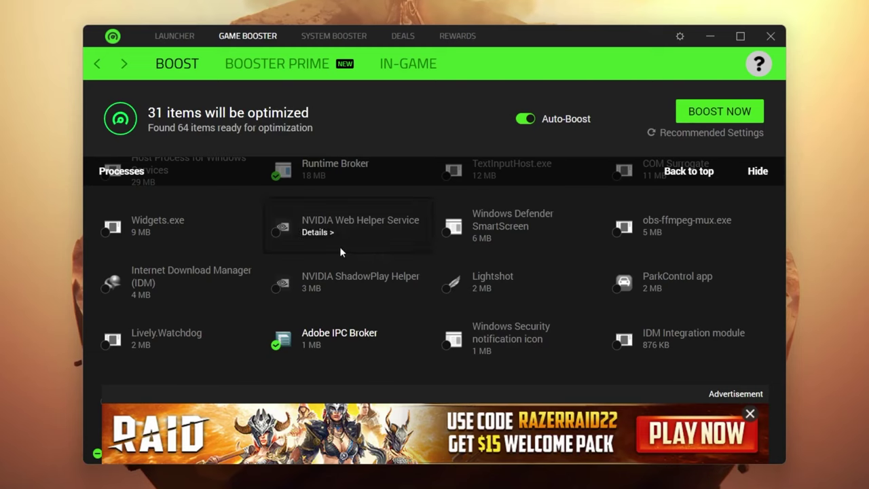
scroll(319, 254, up, 3)
scroll(516, 256, up, 3)
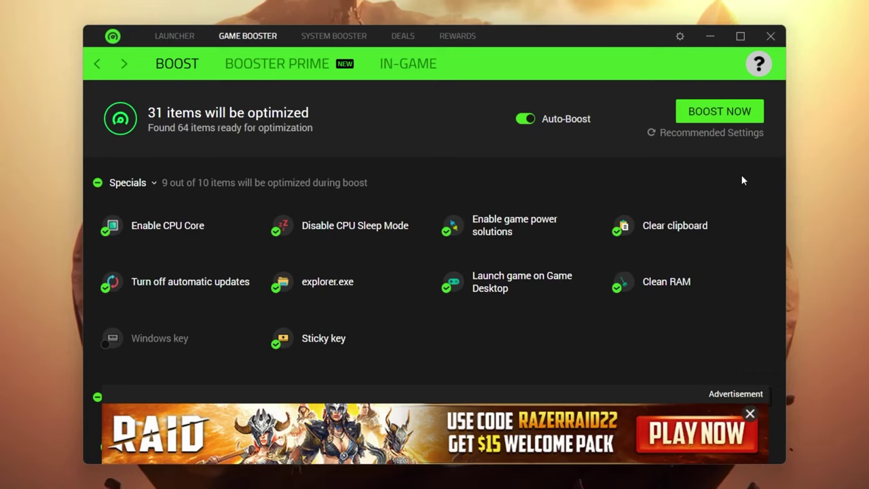
scroll(261, 319, down, 10)
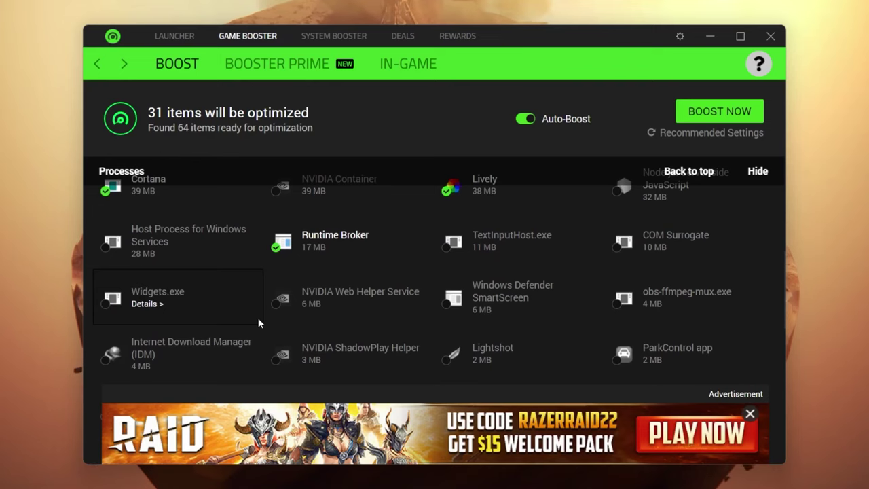
Scan and clean 22.03 GB of system junk, then view the 63-item Speed Up list.
click(330, 36)
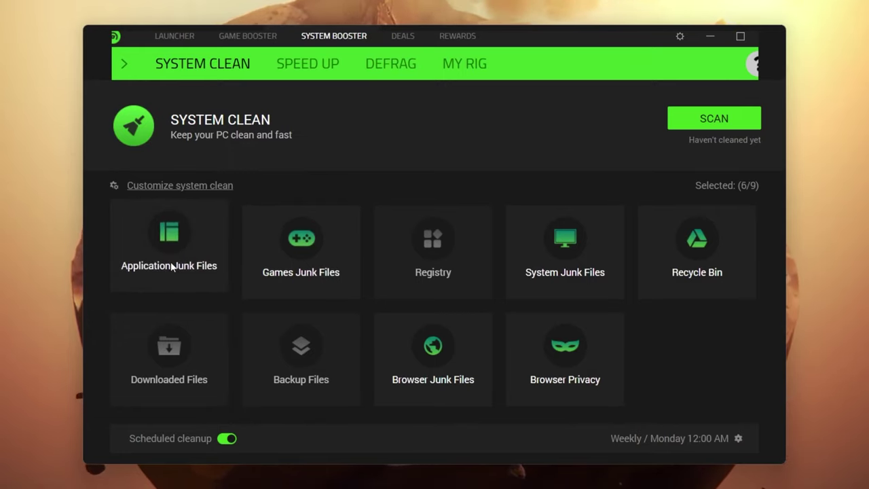
click(716, 119)
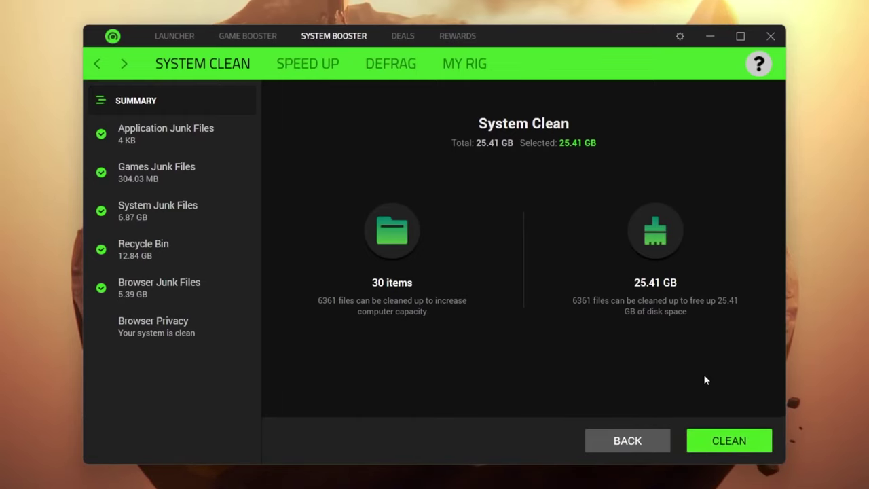
click(729, 440)
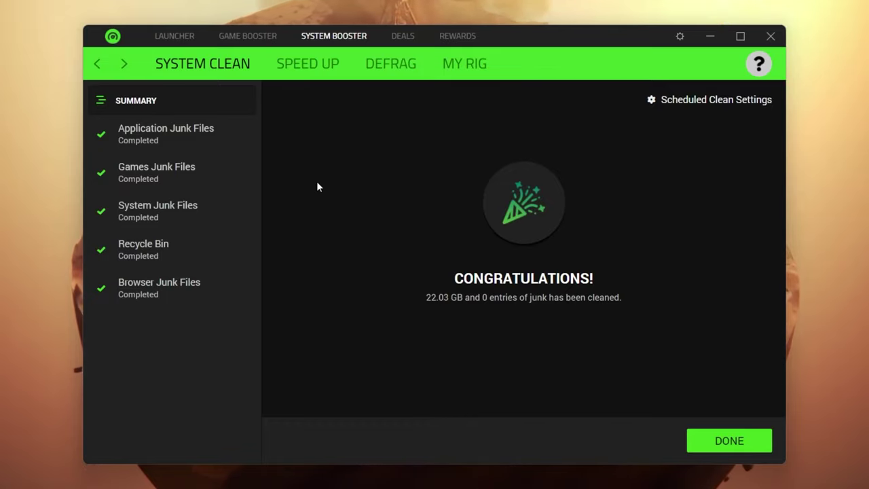
click(314, 62)
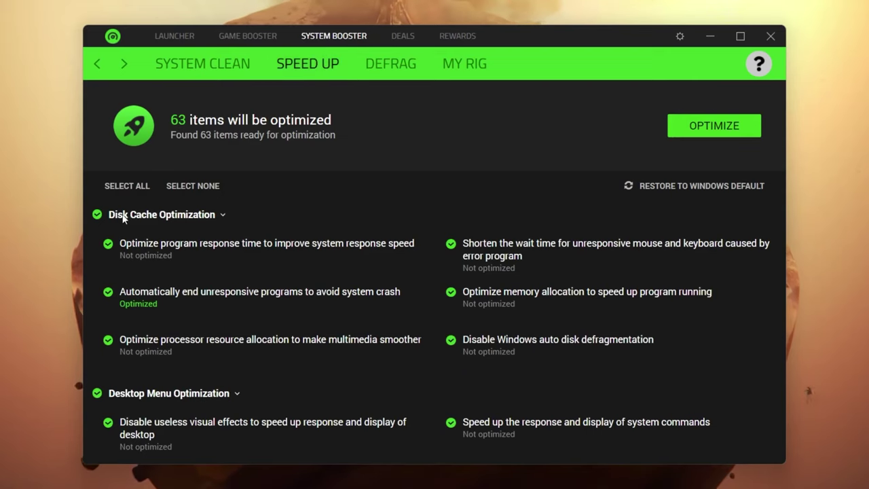
Scroll through the Speed Up items, then return to the Game Booster page showing 31 items.
scroll(259, 228, down, 3)
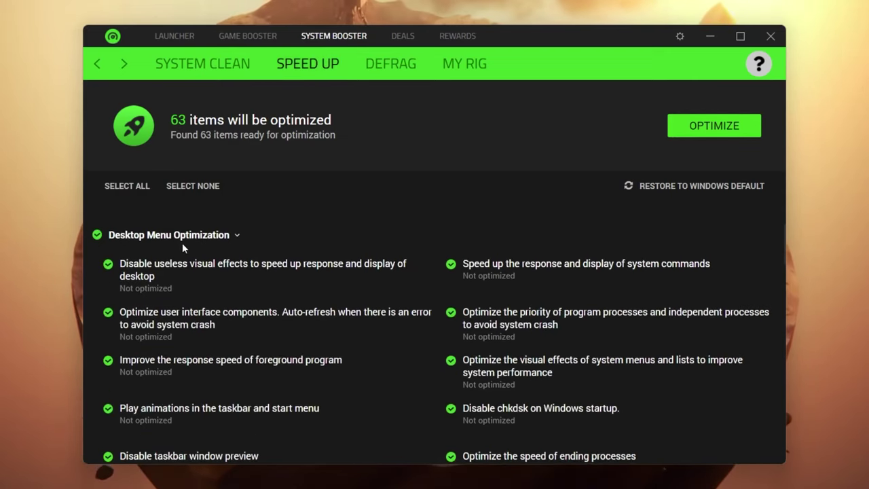
scroll(281, 250, down, 15)
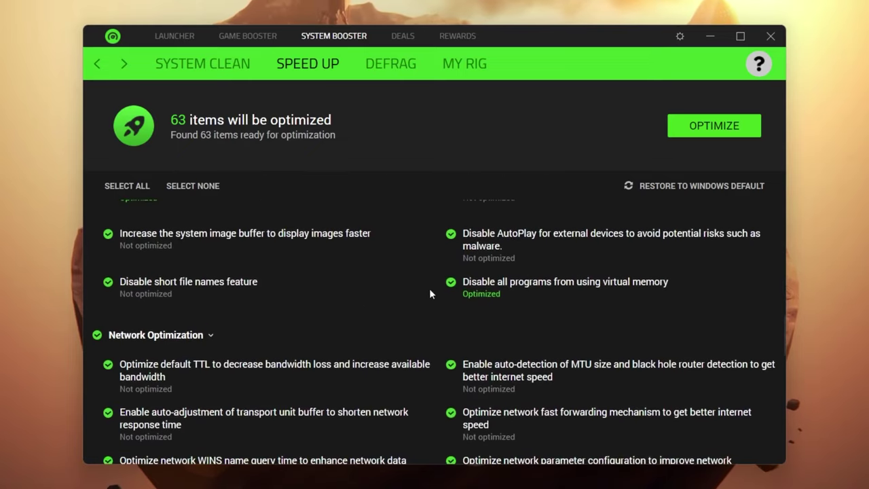
scroll(431, 315, up, 4)
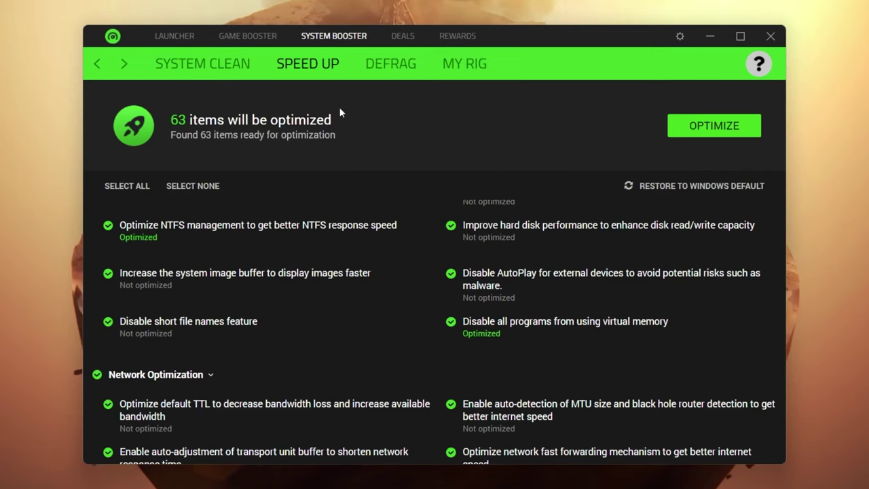
click(239, 42)
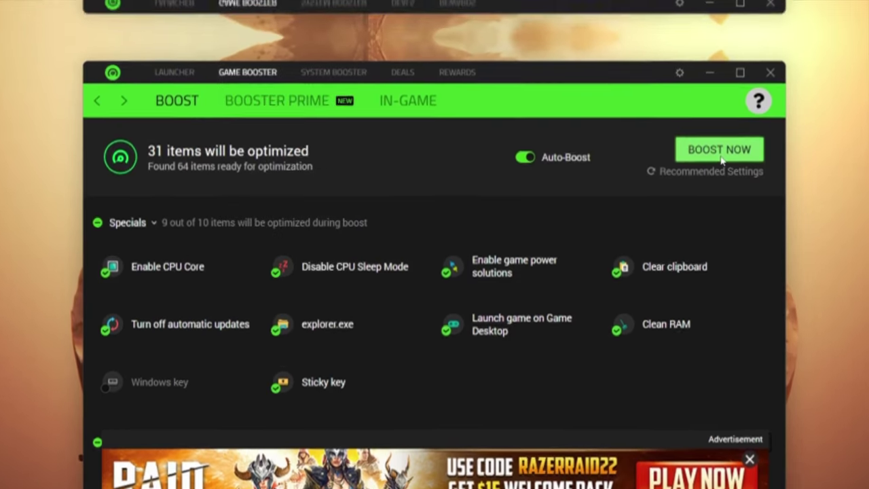
Run BOOST NOW to optimize 31 items and release 1.91 GB of memory.
click(719, 113)
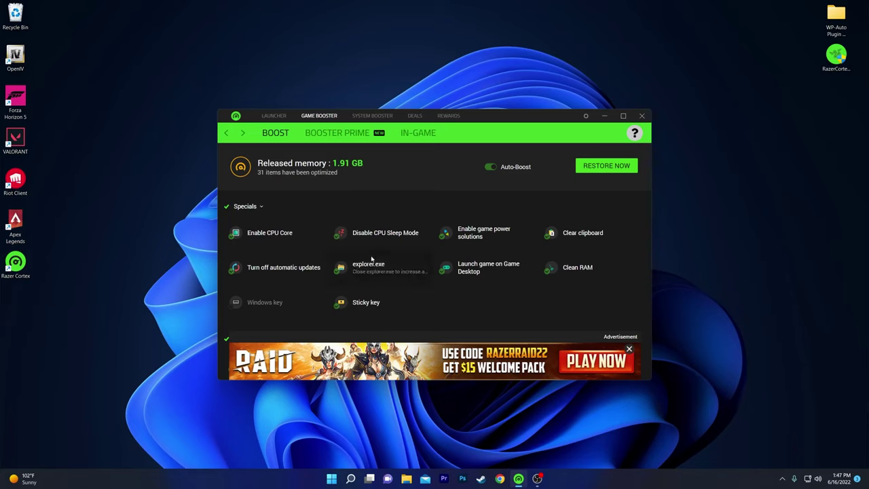
scroll(394, 279, down, 2)
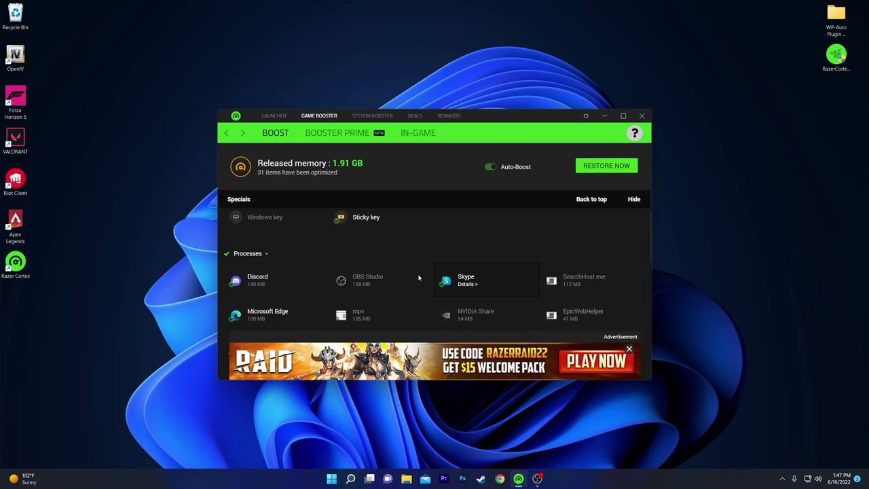
click(782, 478)
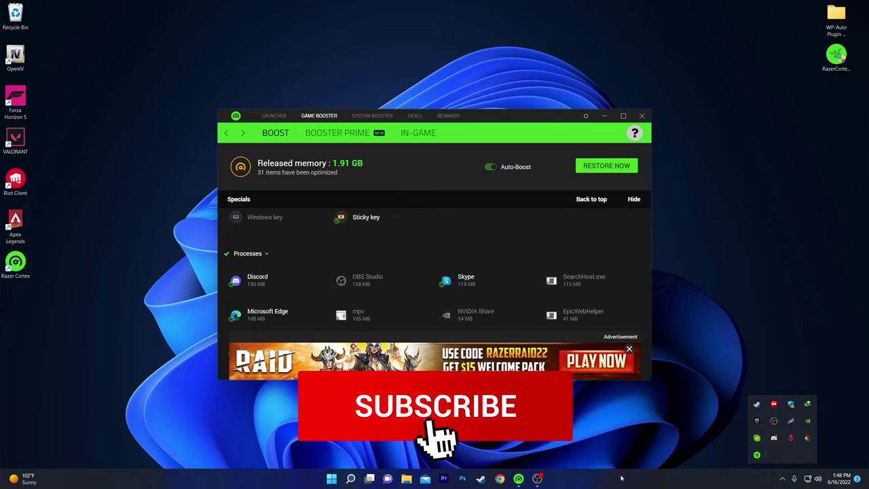
key(super+x)
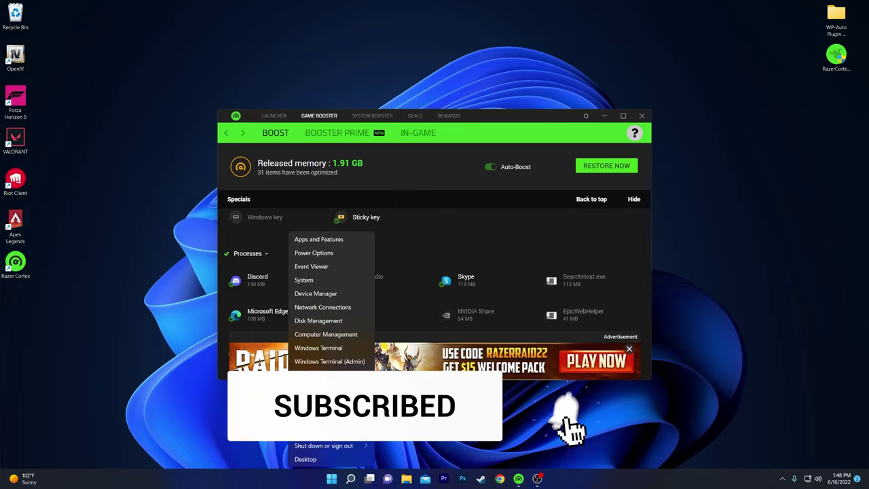
key(t)
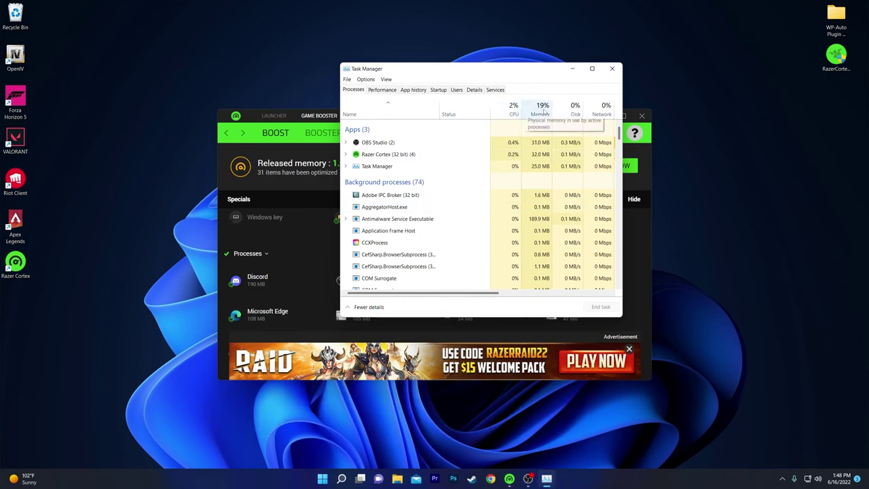
click(611, 68)
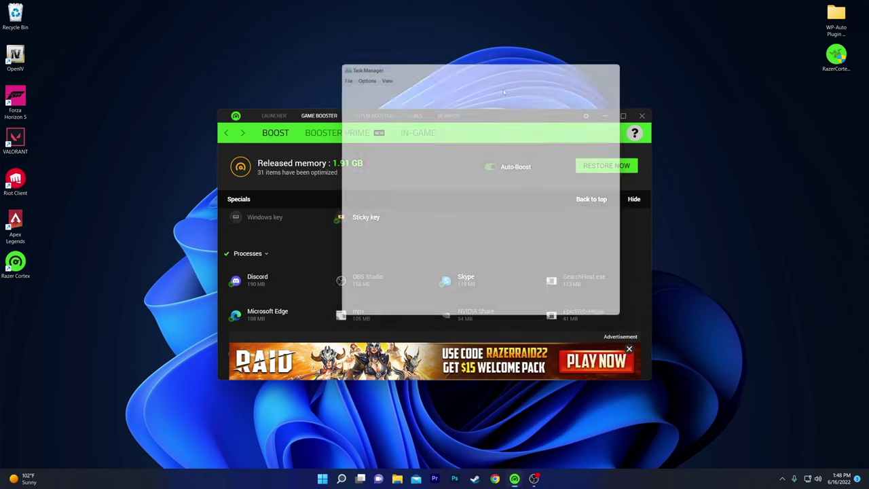
Optimize all 63 Speed Up items under System Booster, then show the installed-games library.
click(370, 116)
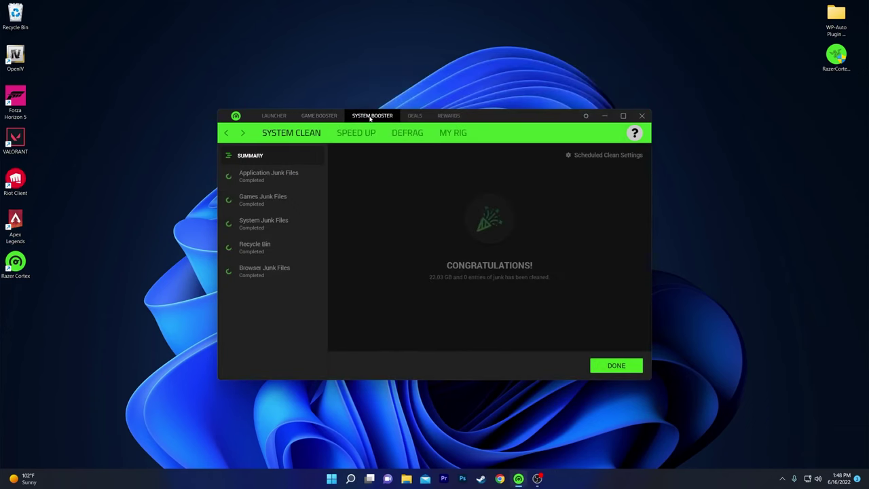
click(355, 132)
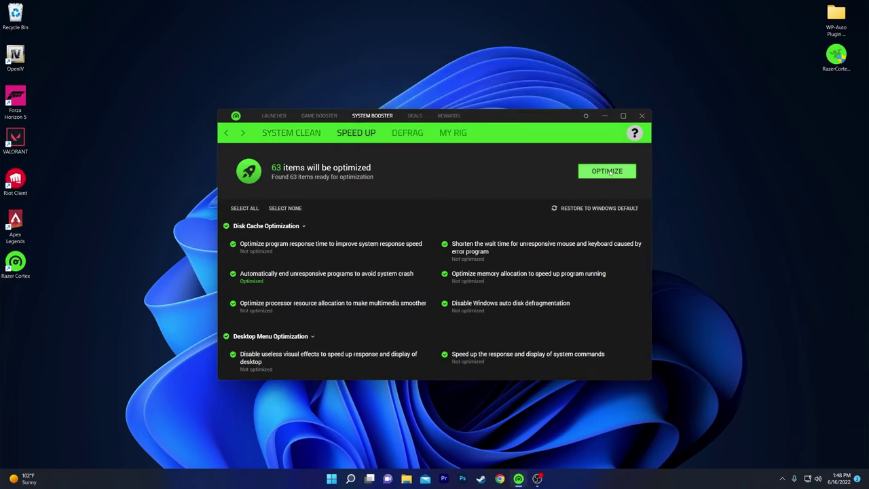
click(610, 172)
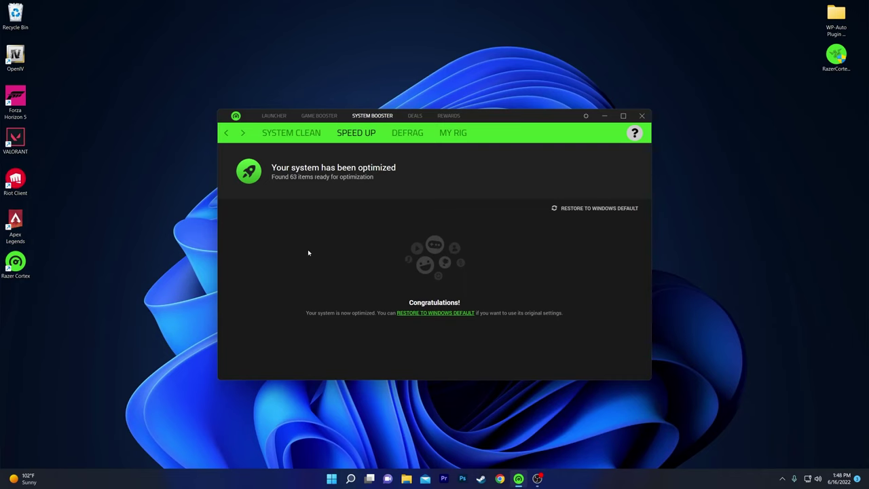
click(274, 117)
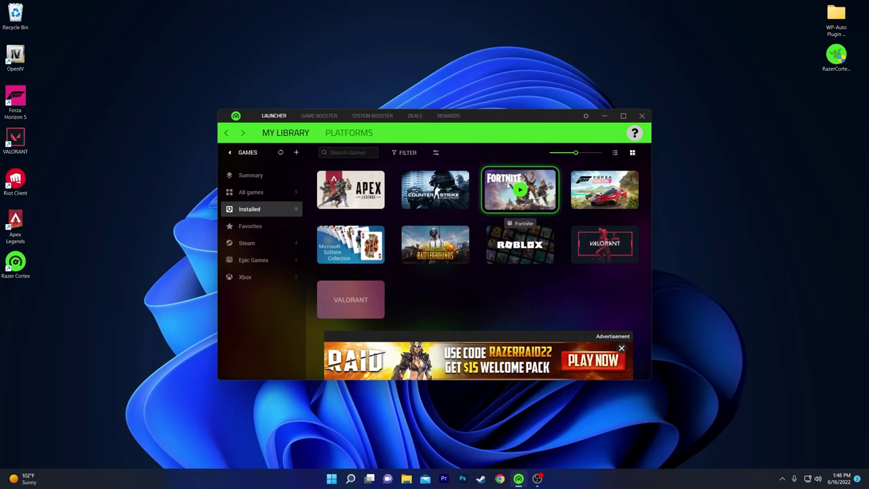
Open Fortnite's details page in My Library and start the game.
click(510, 187)
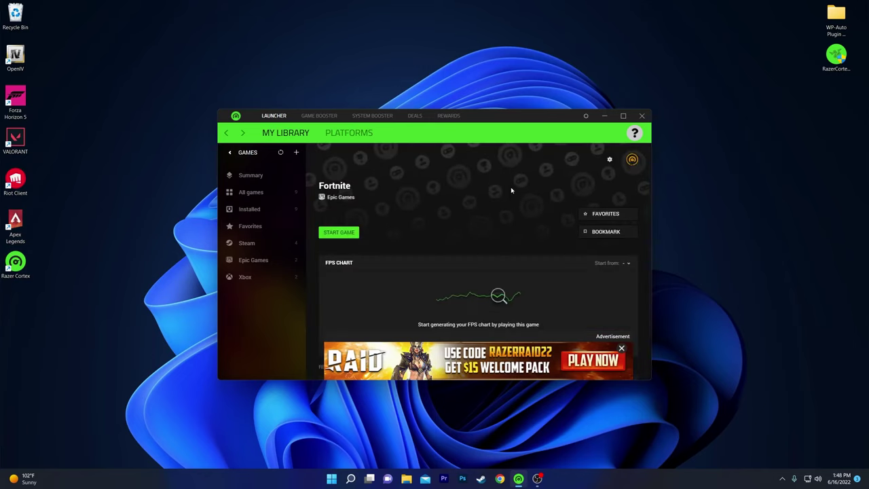
scroll(394, 241, down, 3)
scroll(342, 242, down, 2)
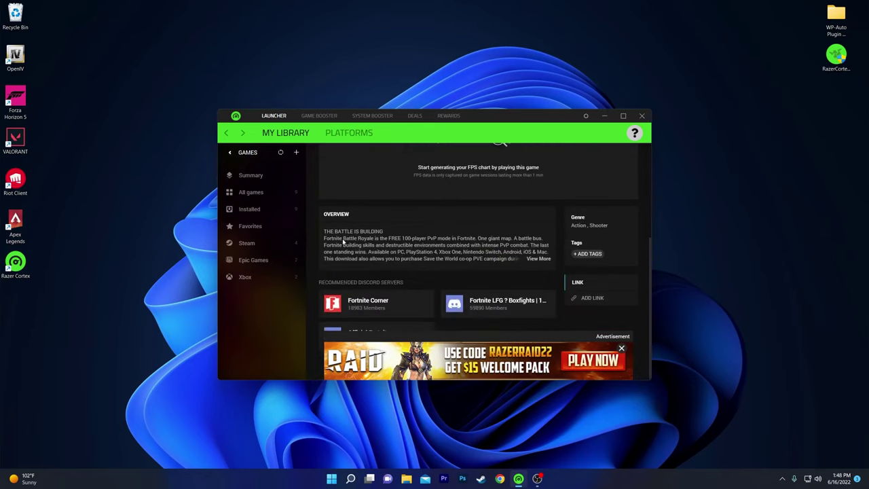
scroll(323, 196, up, 4)
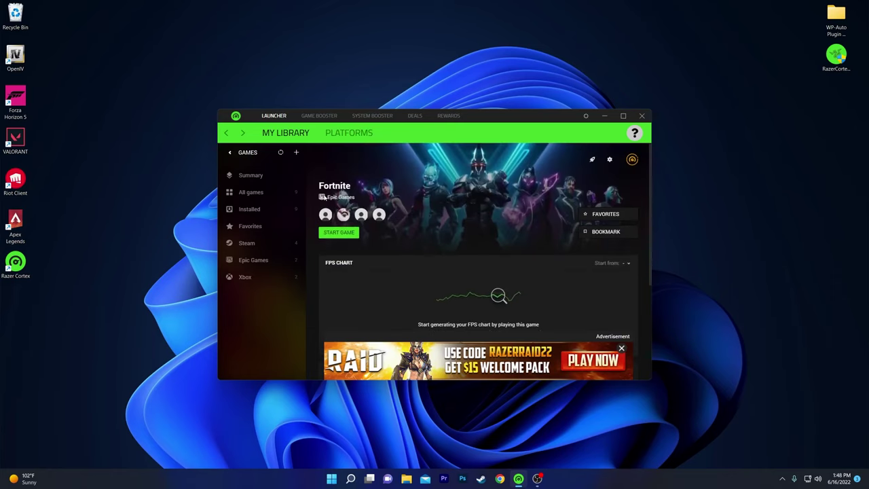
click(337, 233)
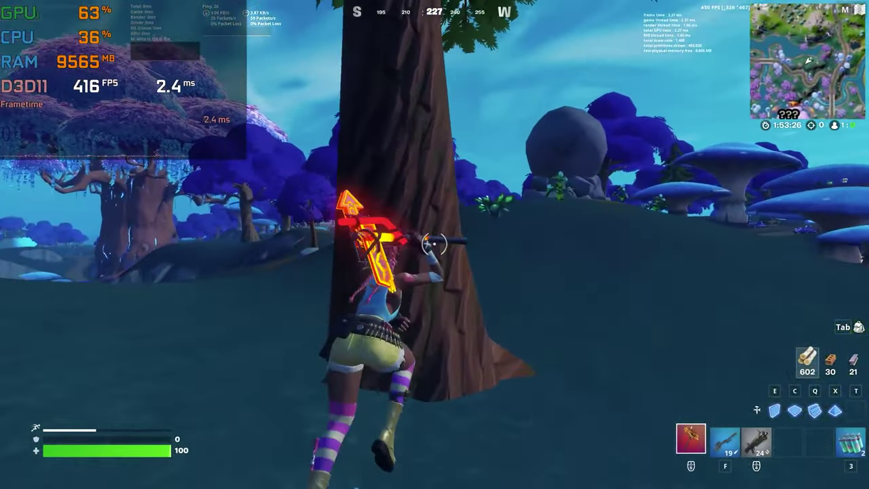